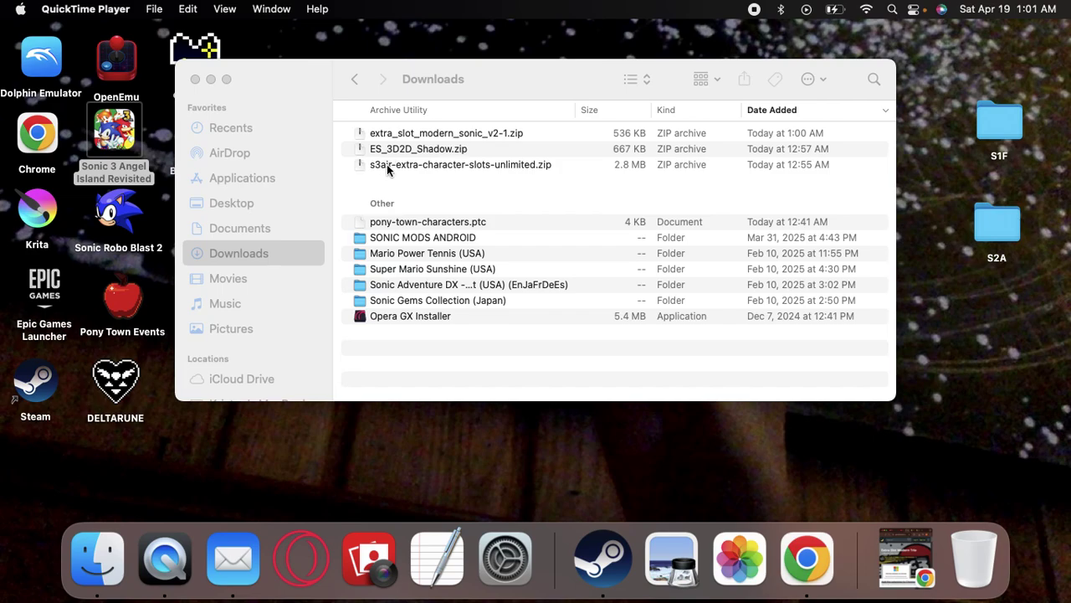
Unzip the extra character slots archive and trash the duplicate '-main 2' folder.
{"action": "double_click", "coordinate": [386, 164]}
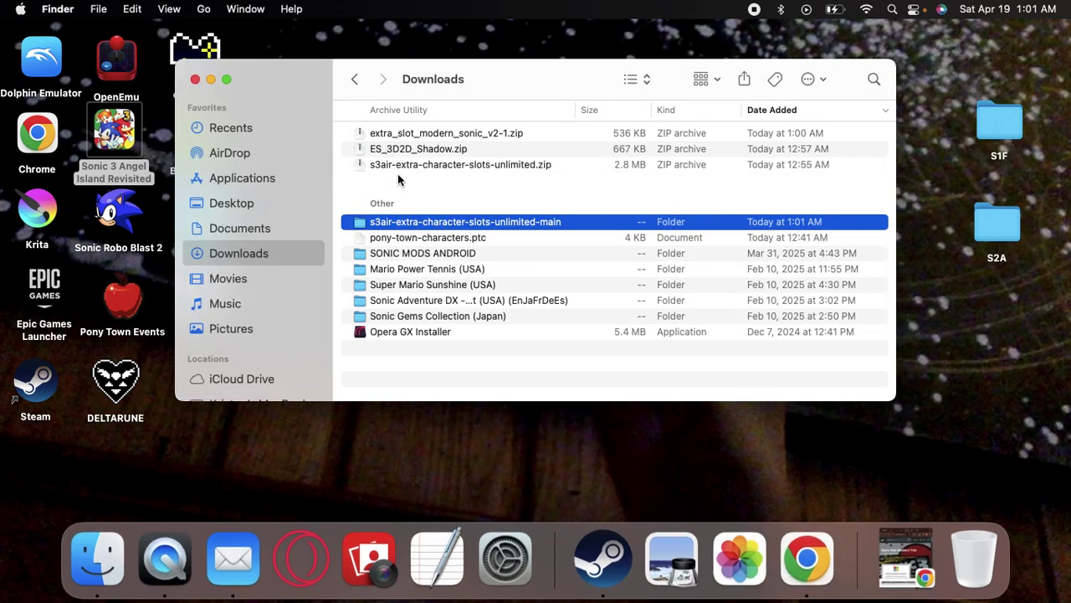
{"action": "key", "text": "XF86AudioLowerVolume"}
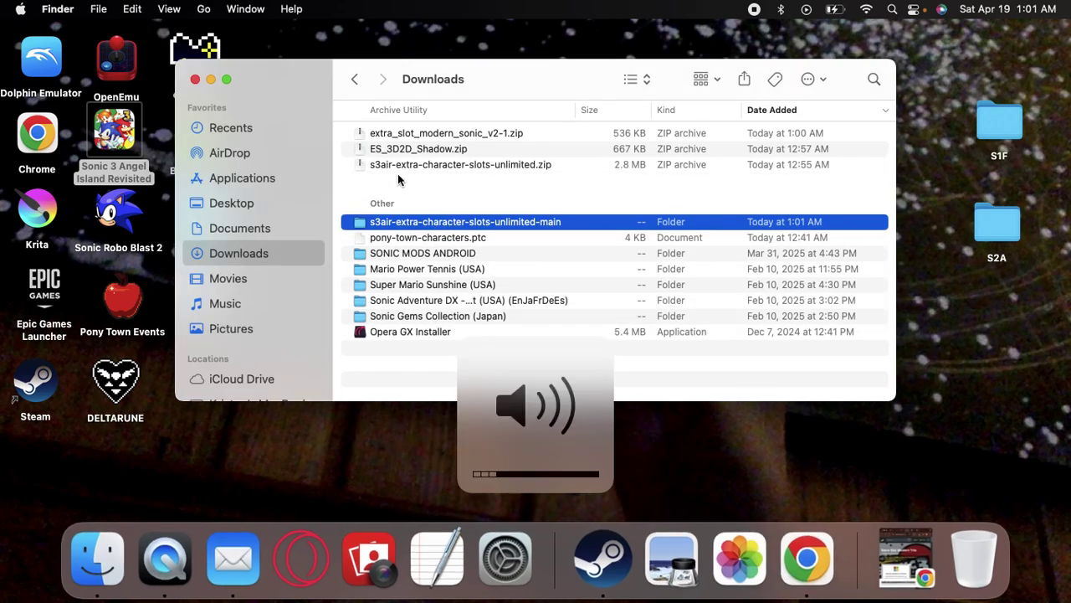
{"action": "double_click", "coordinate": [434, 164]}
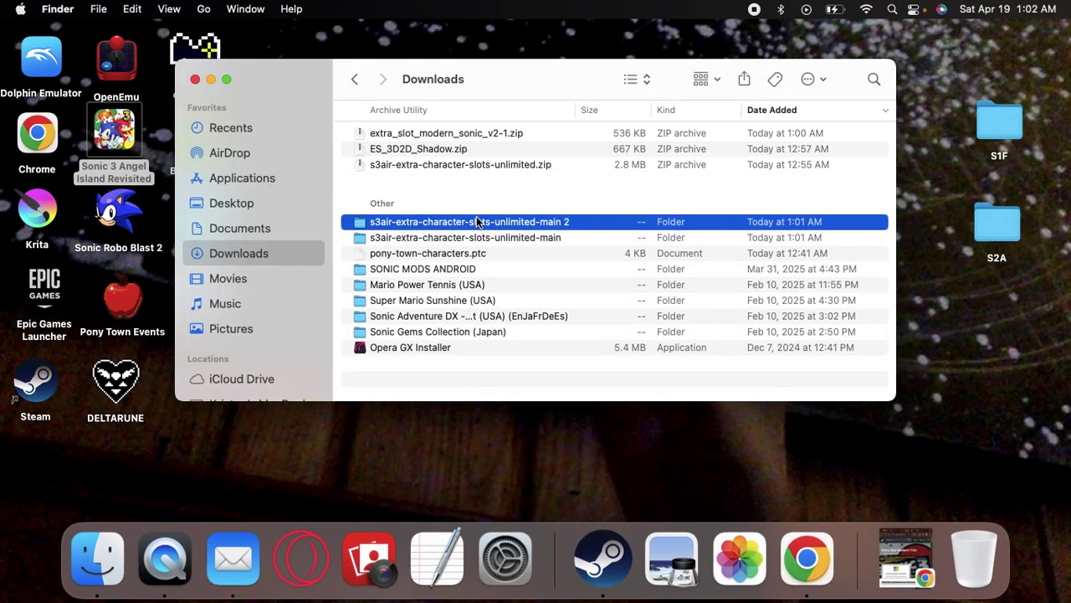
{"action": "mouse_move", "coordinate": [476, 222]}
{"action": "left_mouse_down"}
{"action": "mouse_move", "coordinate": [875, 471]}
{"action": "mouse_move", "coordinate": [968, 495]}
{"action": "mouse_move", "coordinate": [974, 552]}
{"action": "left_mouse_up"}
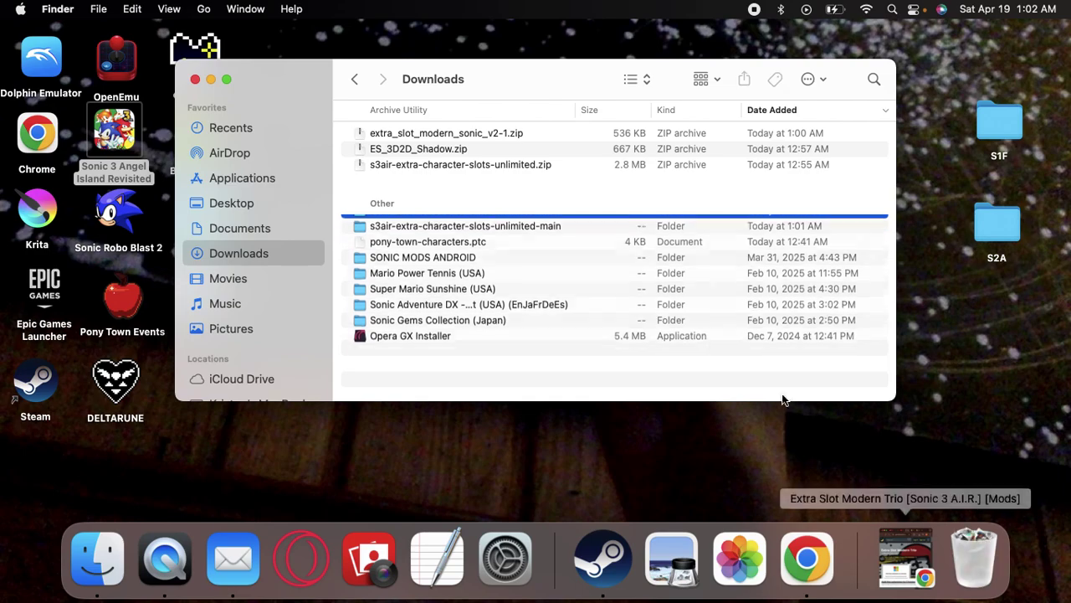
Unzip ES_3D2D_Shadow.zip and extra_slot_modern_sonic_v2-1.zip, then close the Downloads window.
{"action": "double_click", "coordinate": [464, 147]}
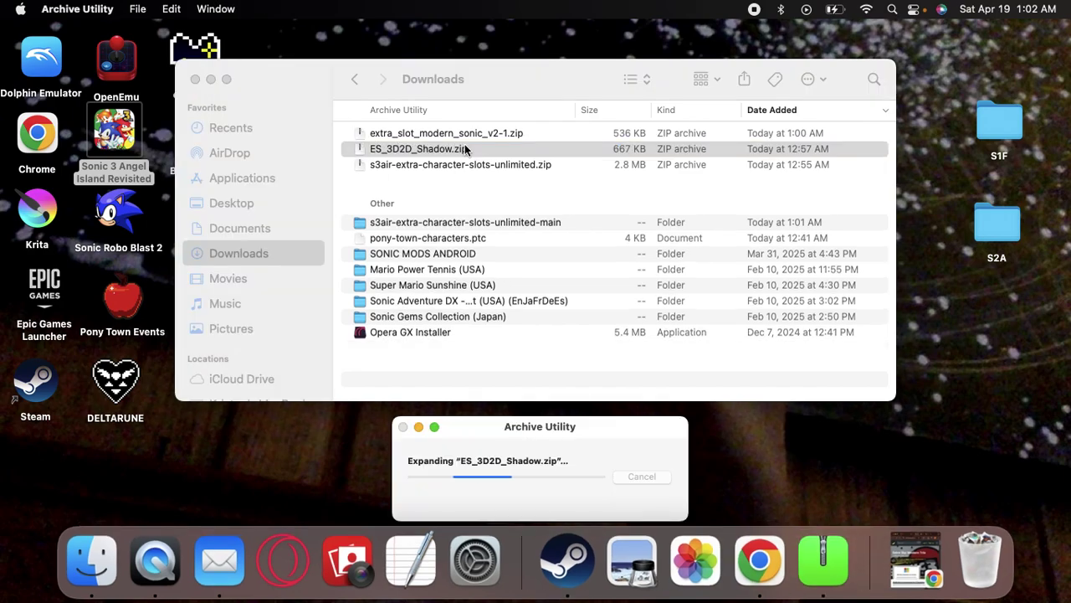
{"action": "left_click", "coordinate": [459, 135]}
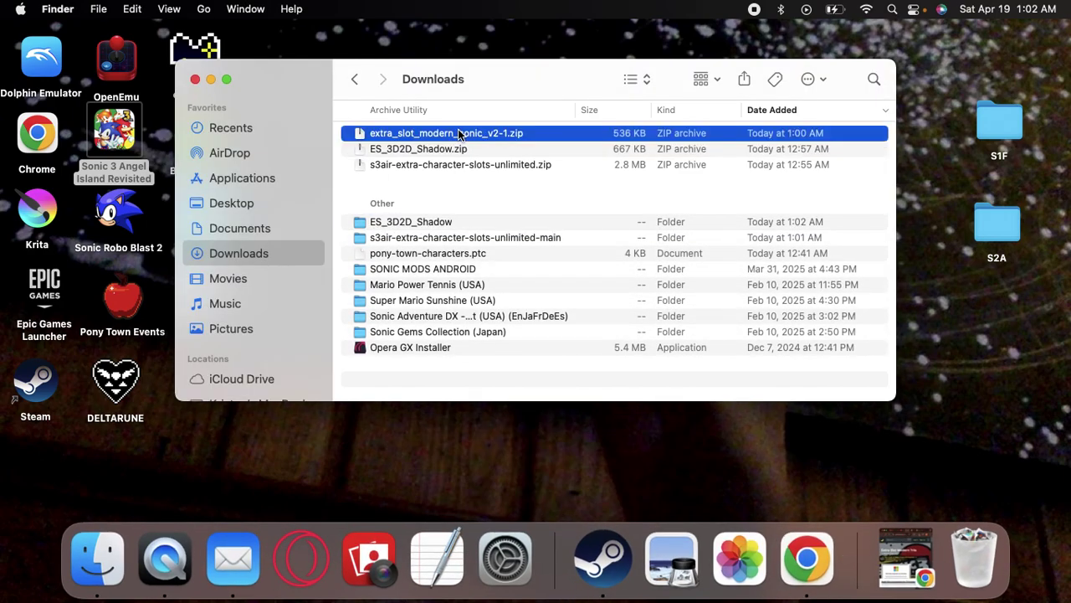
{"action": "left_click", "coordinate": [459, 134]}
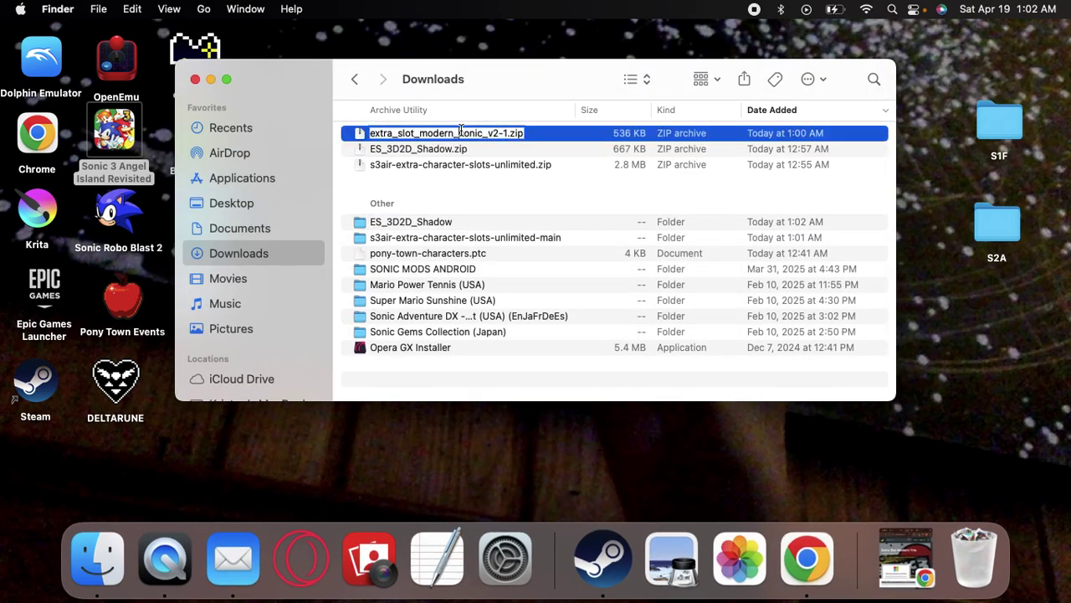
{"action": "double_click", "coordinate": [570, 135]}
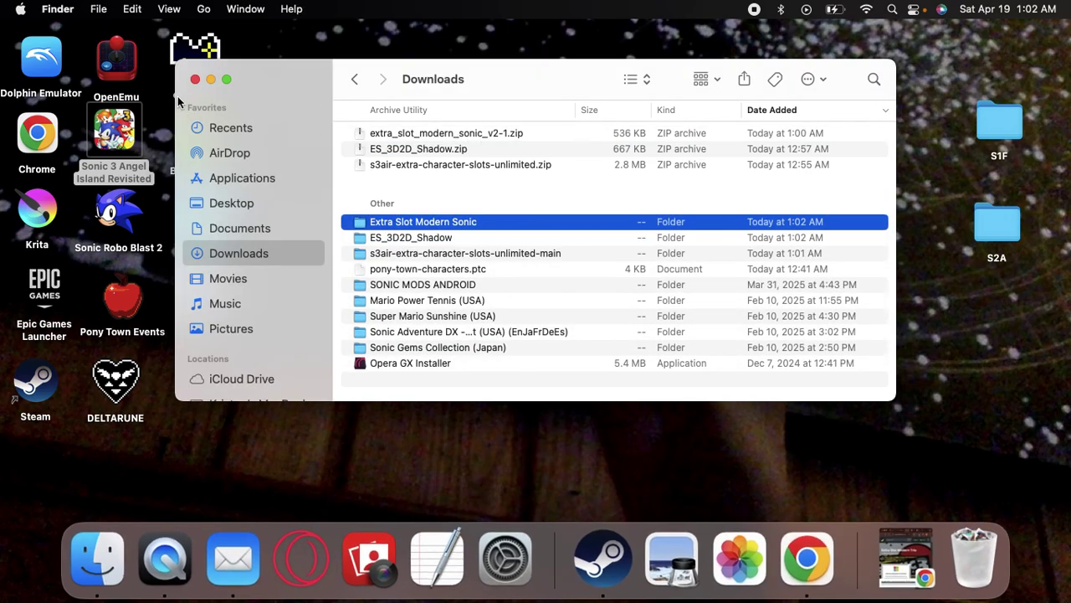
{"action": "left_click", "coordinate": [195, 80]}
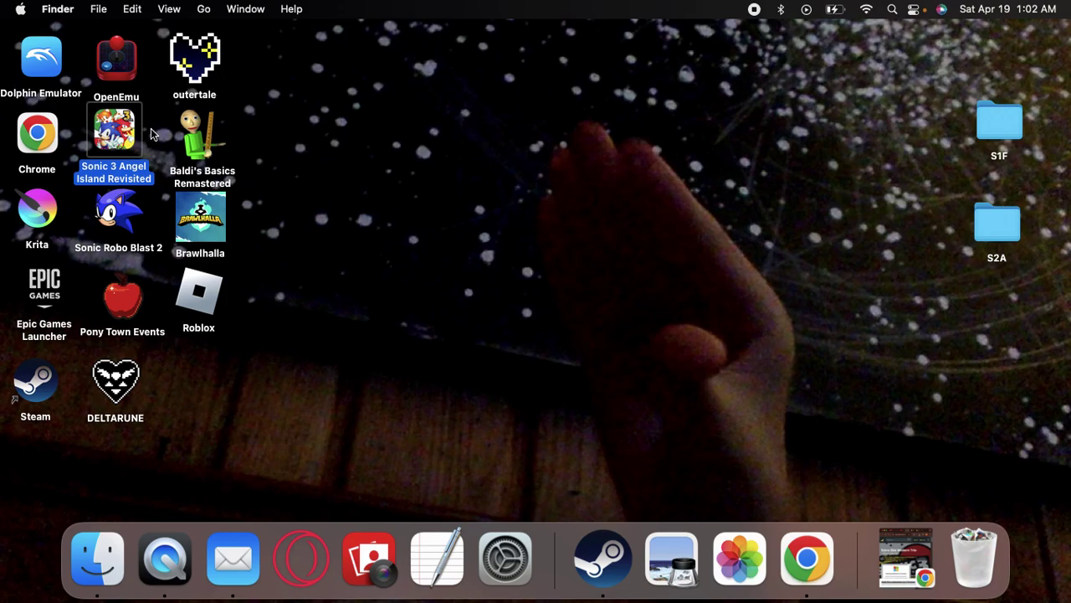
Launch Sonic 3 A.I.R. from the desktop and skip the intro to the v22.09.10.0 title menu.
{"action": "double_click", "coordinate": [134, 138]}
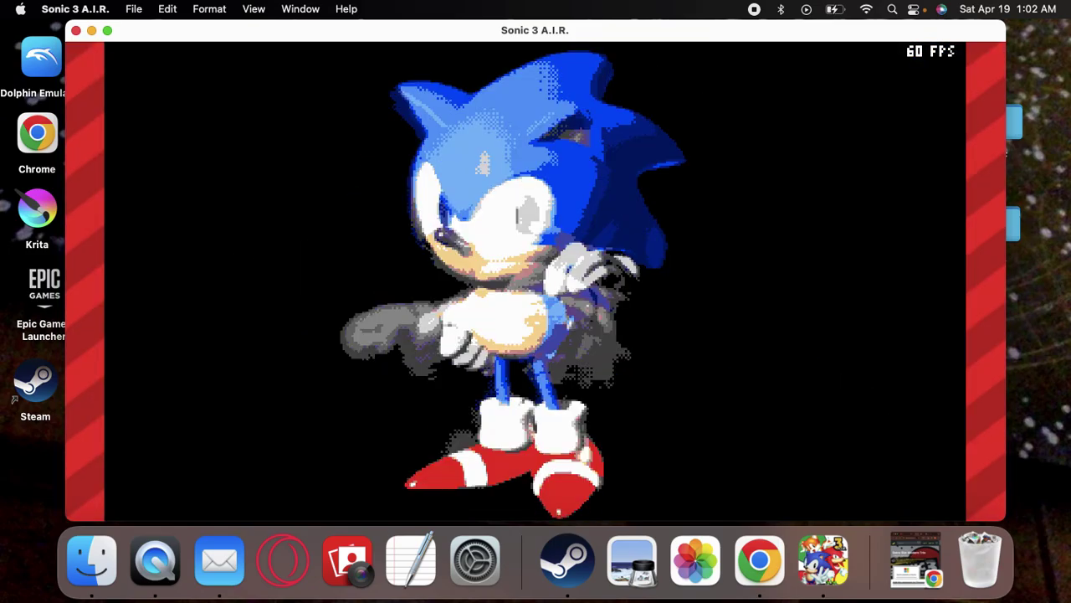
{"action": "key", "text": "Return"}
{"action": "key", "text": "XF86AudioLowerVolume"}
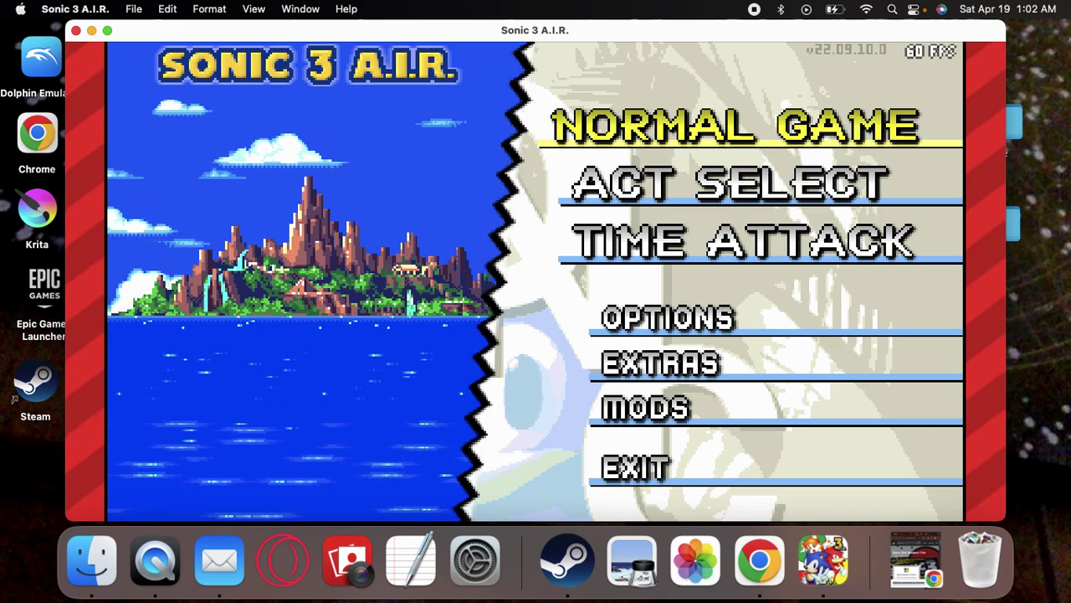
{"action": "right_click", "coordinate": [383, 369]}
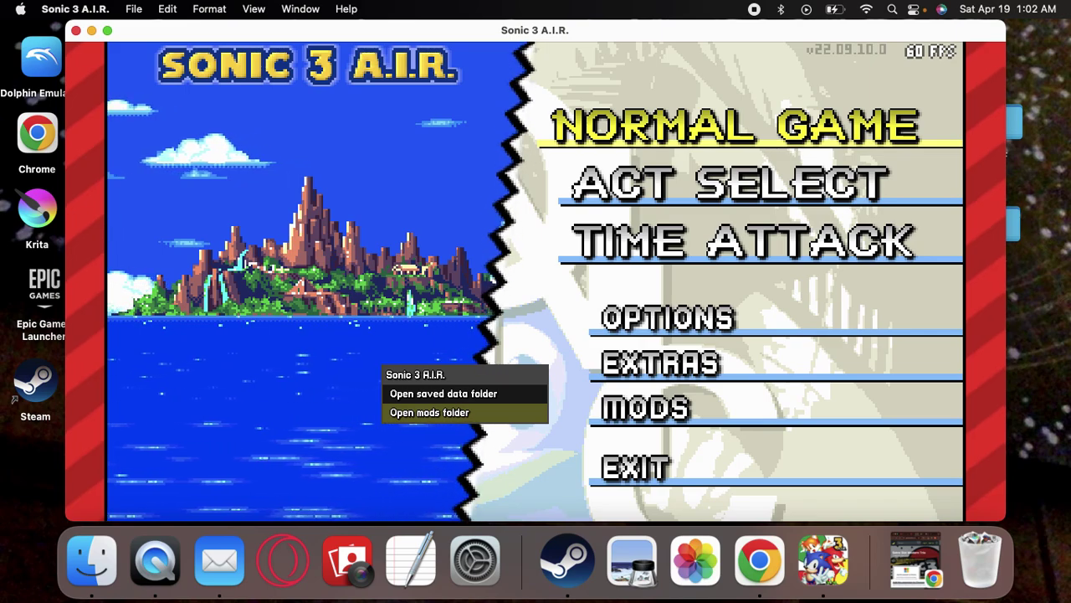
Open the game's mods folder and select the three extracted mod folders in Downloads.
{"action": "left_click", "coordinate": [406, 416]}
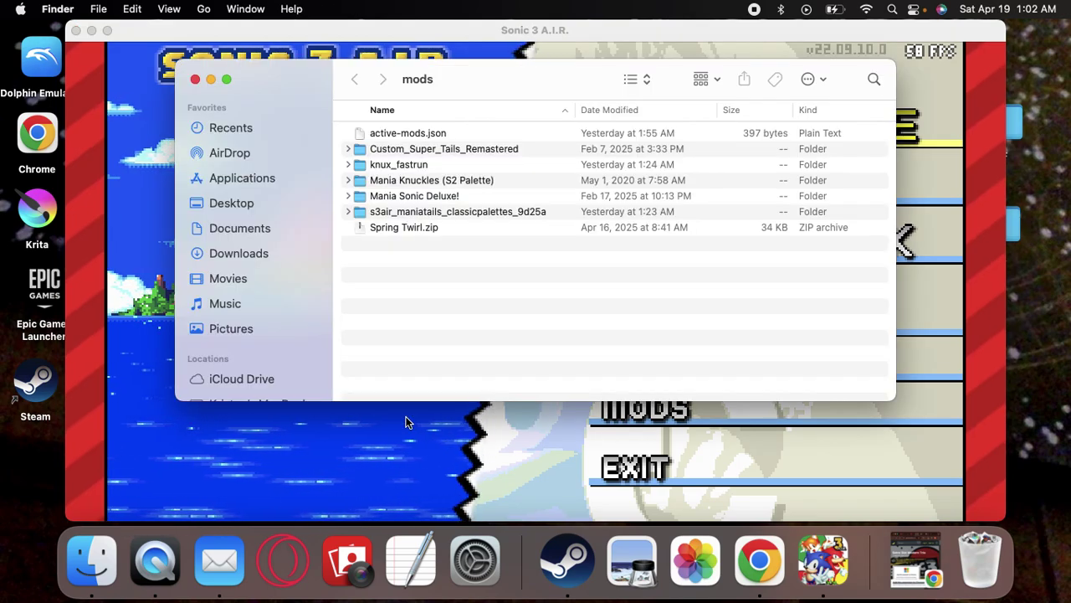
{"action": "left_click", "coordinate": [261, 252]}
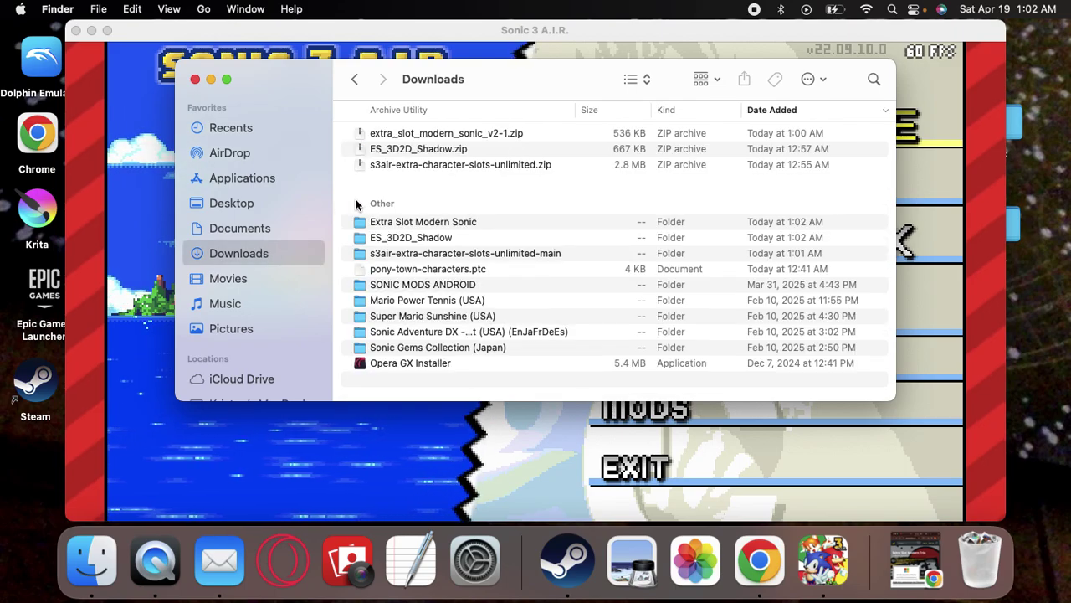
{"action": "left_click_drag", "start_coordinate": [357, 205], "coordinate": [358, 255]}
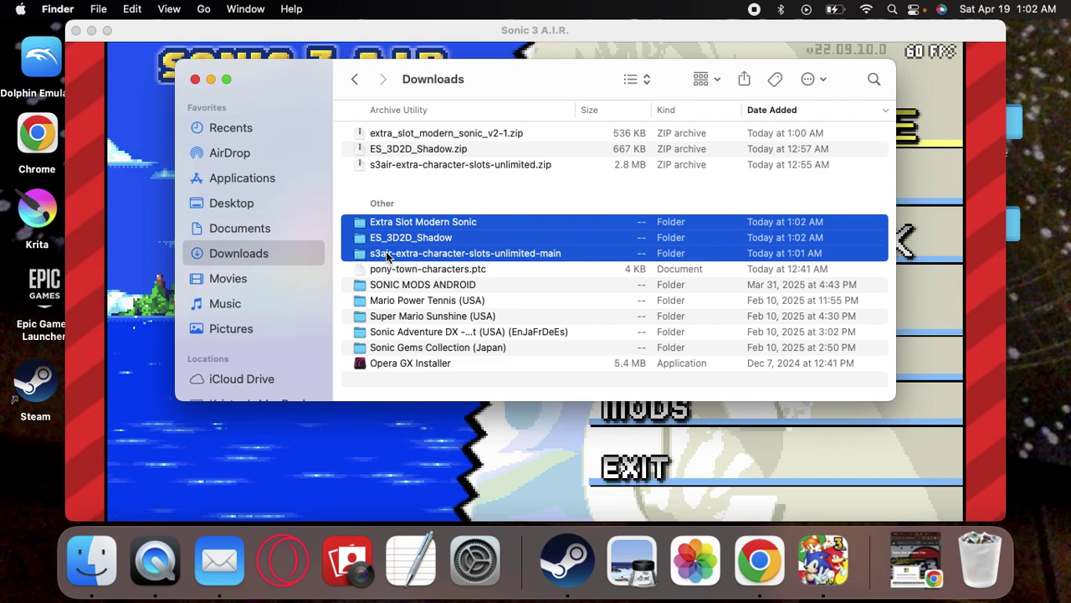
{"action": "double_click", "coordinate": [386, 252]}
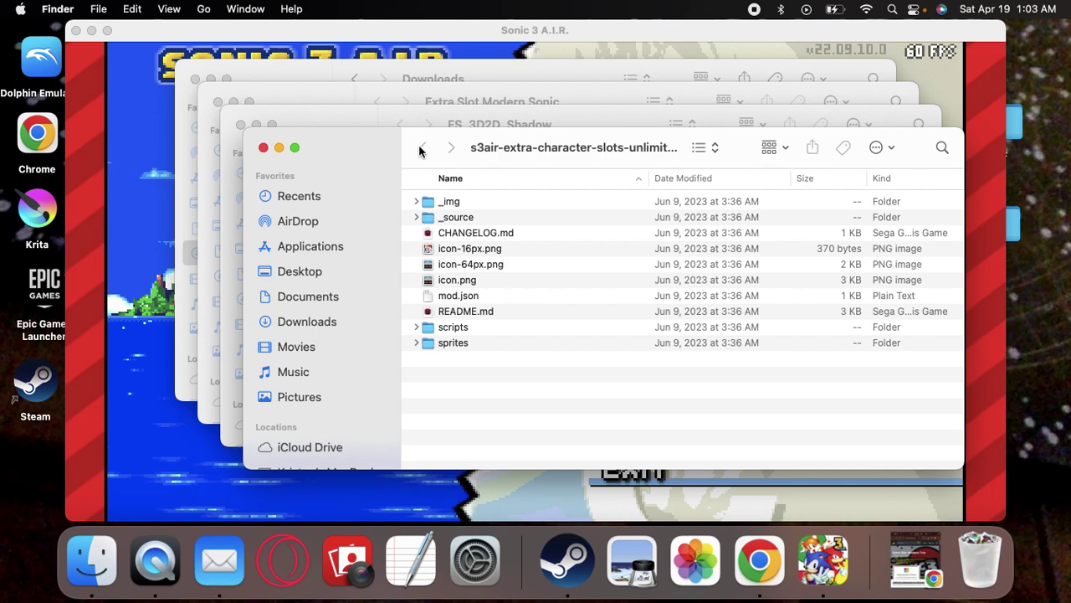
Move the three mod folders into the mods folder and close the Finder windows.
{"action": "left_click", "coordinate": [263, 147]}
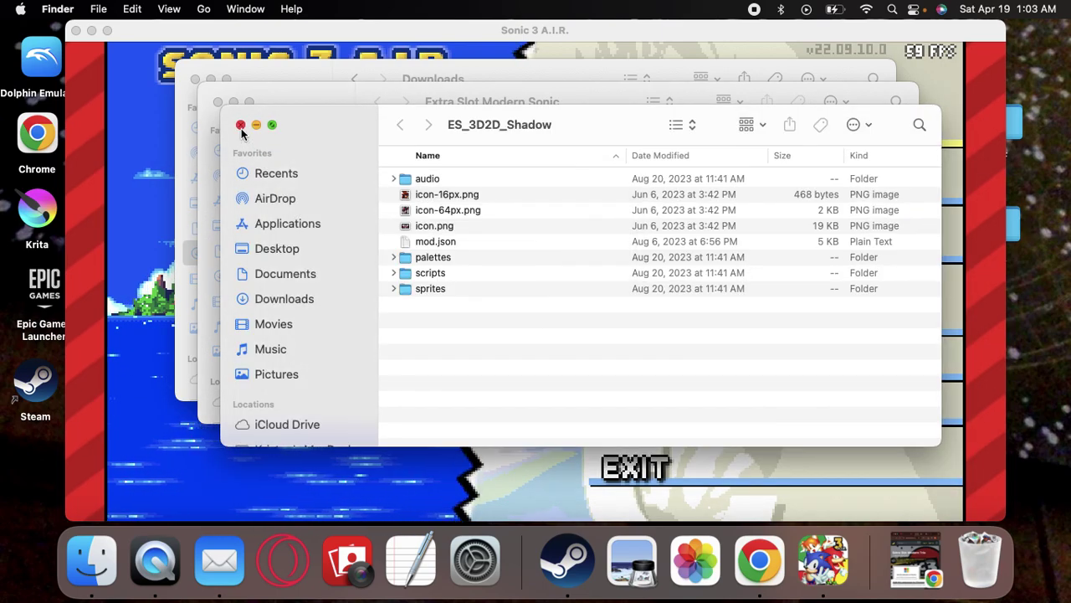
{"action": "left_click", "coordinate": [240, 126]}
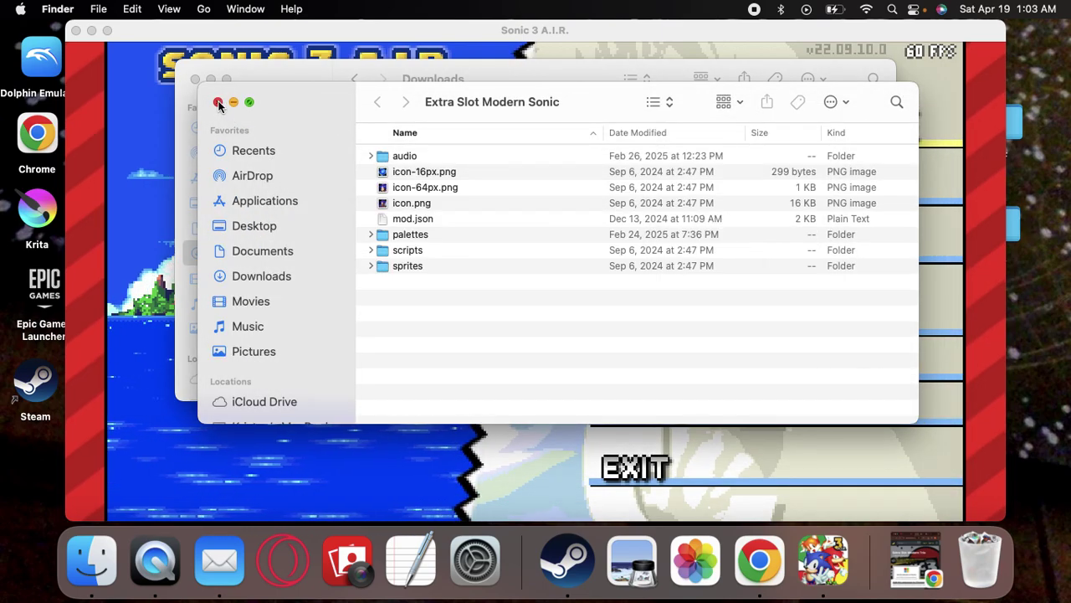
{"action": "left_click", "coordinate": [219, 102]}
{"action": "mouse_move", "coordinate": [373, 232]}
{"action": "left_mouse_down"}
{"action": "mouse_move", "coordinate": [352, 77]}
{"action": "mouse_move", "coordinate": [430, 213]}
{"action": "mouse_move", "coordinate": [443, 288]}
{"action": "left_mouse_up"}
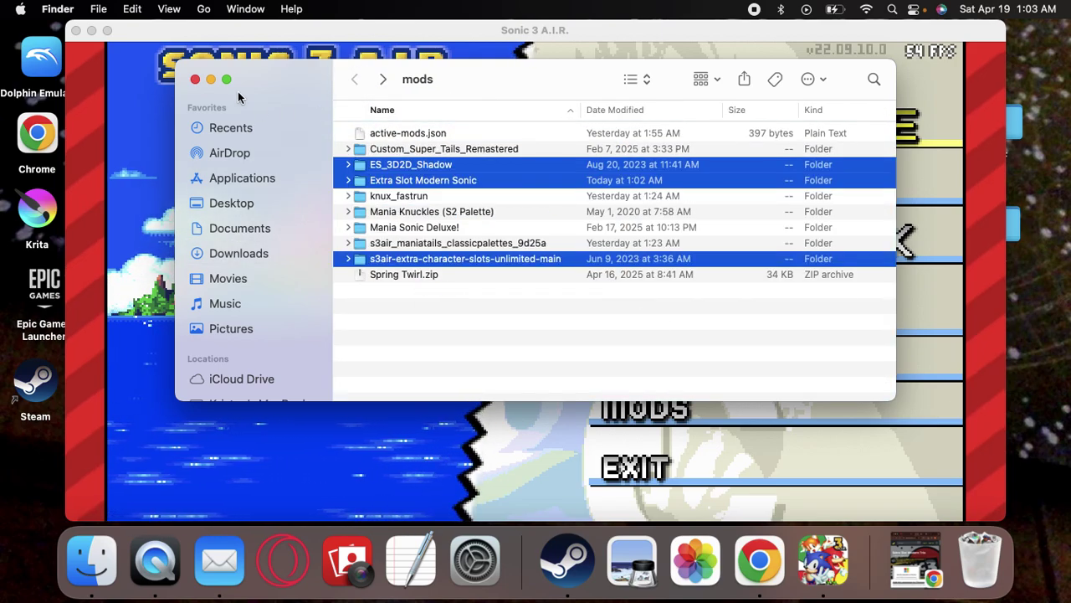
{"action": "left_click", "coordinate": [196, 79]}
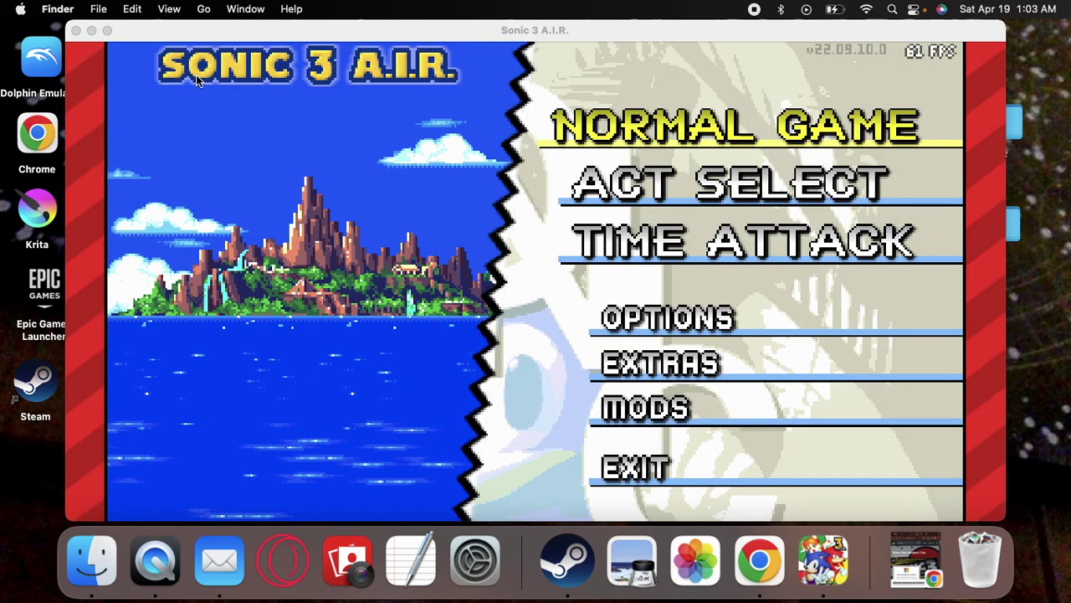
In the game's mod manager, activate Extra Character Slots.
{"action": "left_click", "coordinate": [244, 190]}
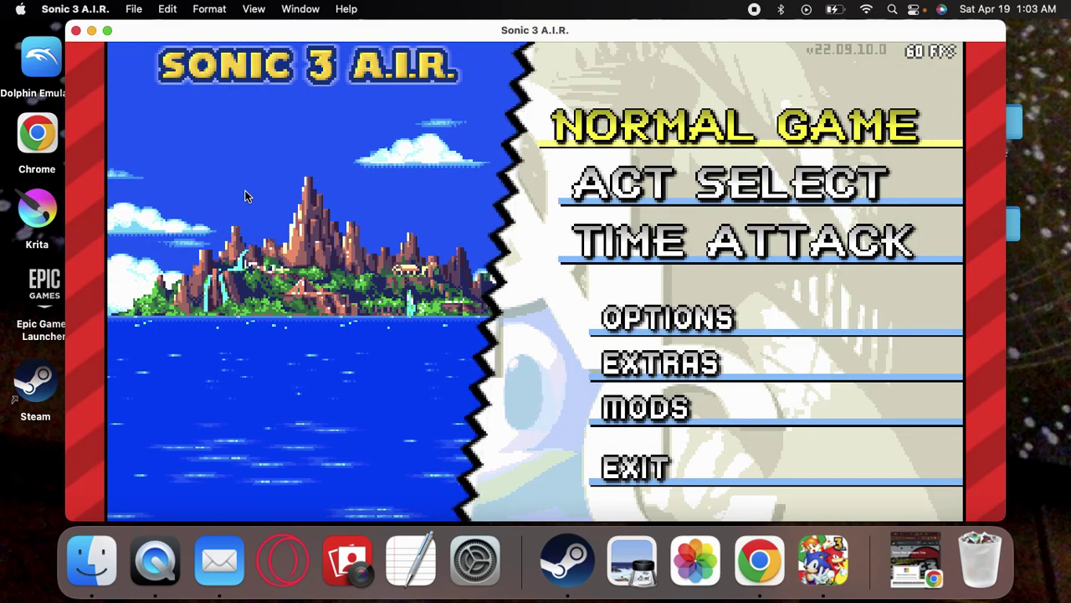
{"action": "key", "text": "Down"}
{"action": "key", "text": "Down"}
{"action": "key", "text": "Down"}
{"action": "key", "text": "Down"}
{"action": "key", "text": "Return"}
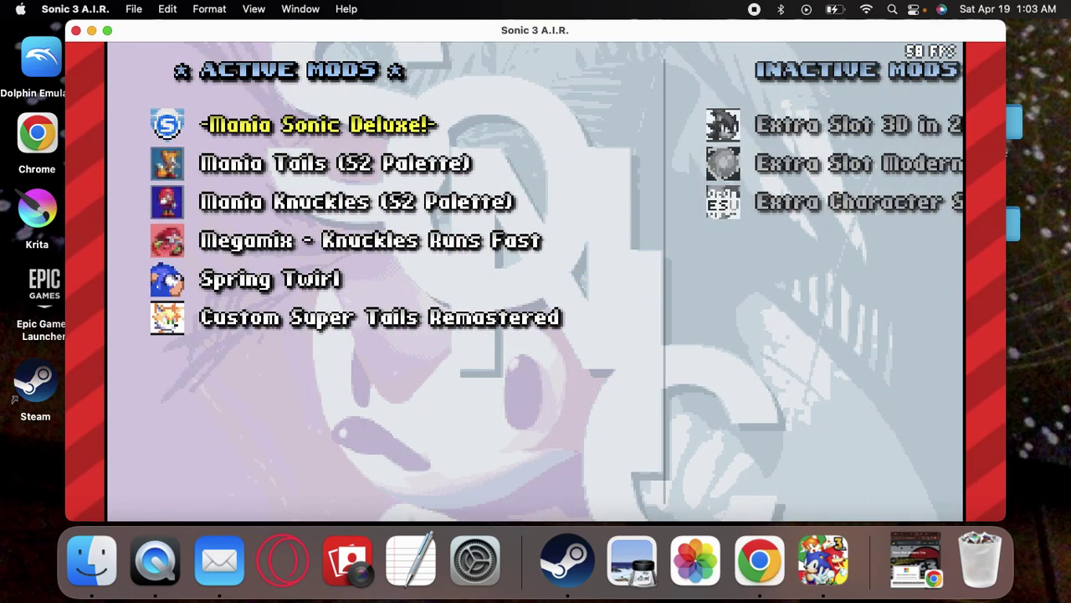
{"action": "key", "text": "Right"}
Activate Extra Slot Modern Sonic and Extra Slot 3D in 2D Shadow, apply, and dismiss the error.
{"action": "key", "text": "Down"}
{"action": "key", "text": "Down"}
{"action": "key", "text": "Return"}
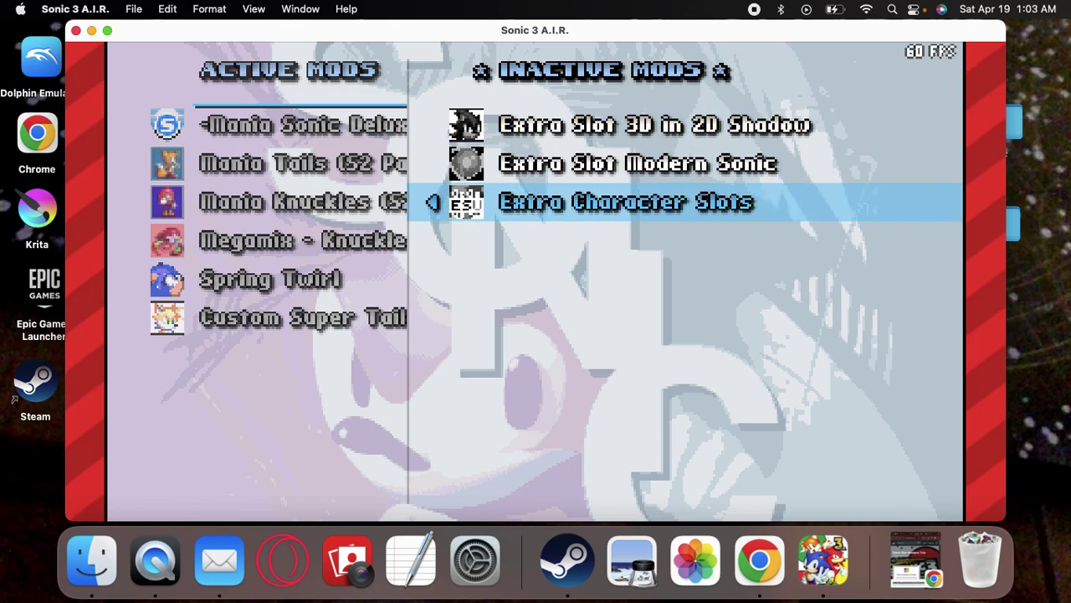
{"action": "key", "text": "Left"}
{"action": "key", "text": "Right"}
{"action": "key", "text": "Down"}
{"action": "key", "text": "Return"}
{"action": "key", "text": "Right"}
{"action": "key", "text": "Return"}
{"action": "key", "text": "Return"}
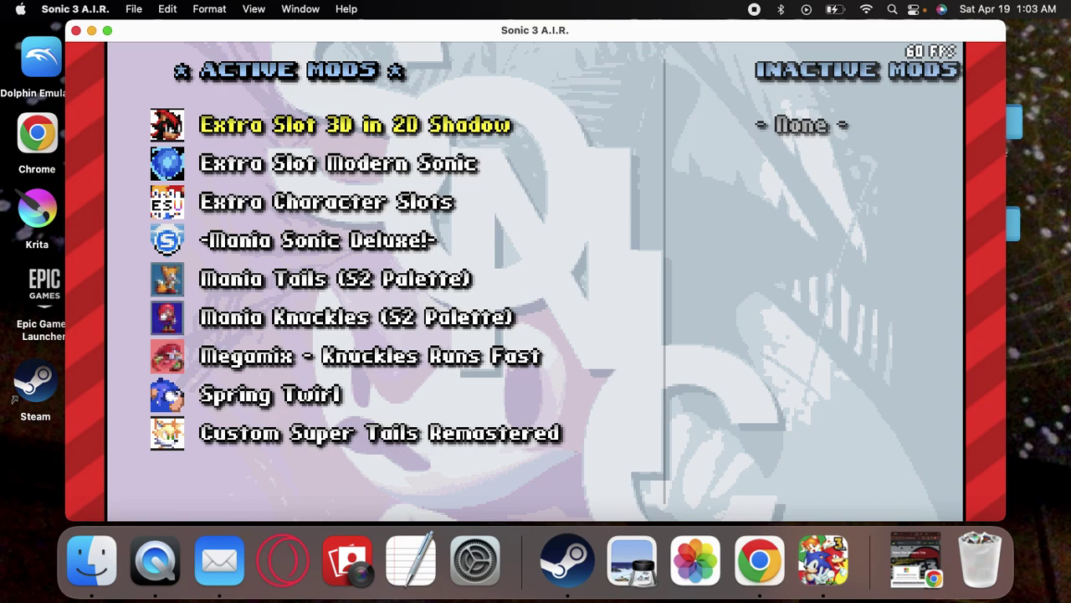
{"action": "key", "text": "Escape"}
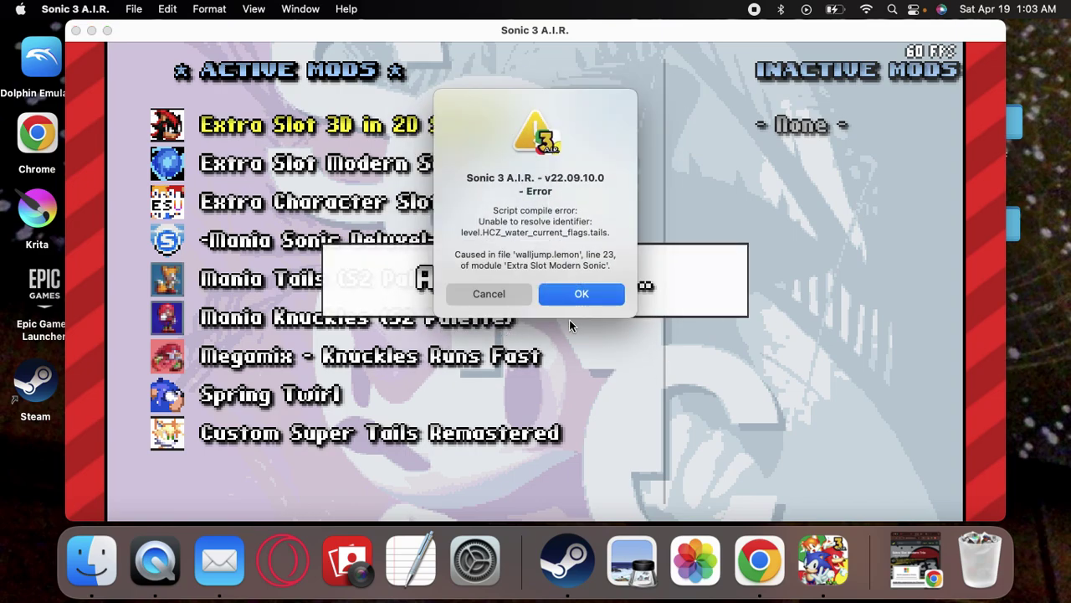
{"action": "left_click", "coordinate": [574, 294]}
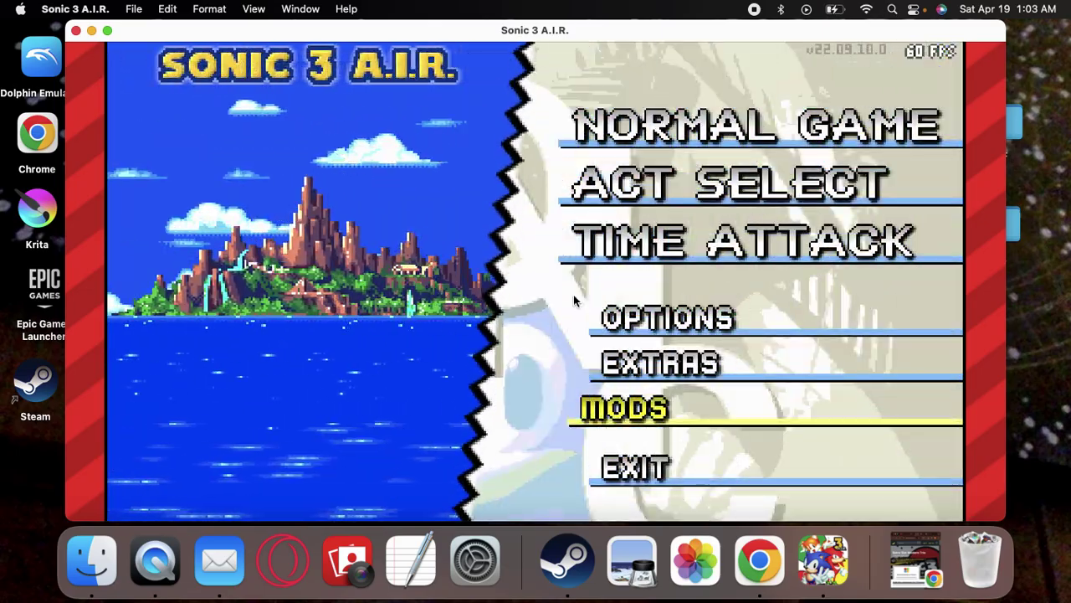
{"action": "key", "text": "Down"}
{"action": "key", "text": "Down"}
In Normal Game's save select, erase the old Sonic Zone 1 save file.
{"action": "key", "text": "Return"}
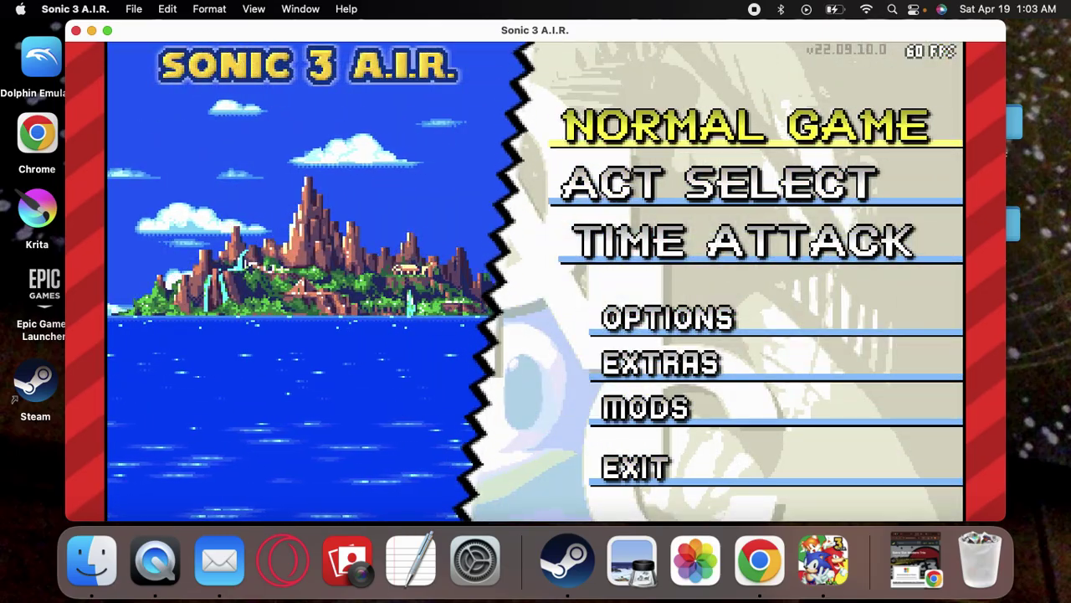
{"action": "key", "text": "Right"}
{"action": "key", "text": "Right"}
{"action": "key", "text": "Right"}
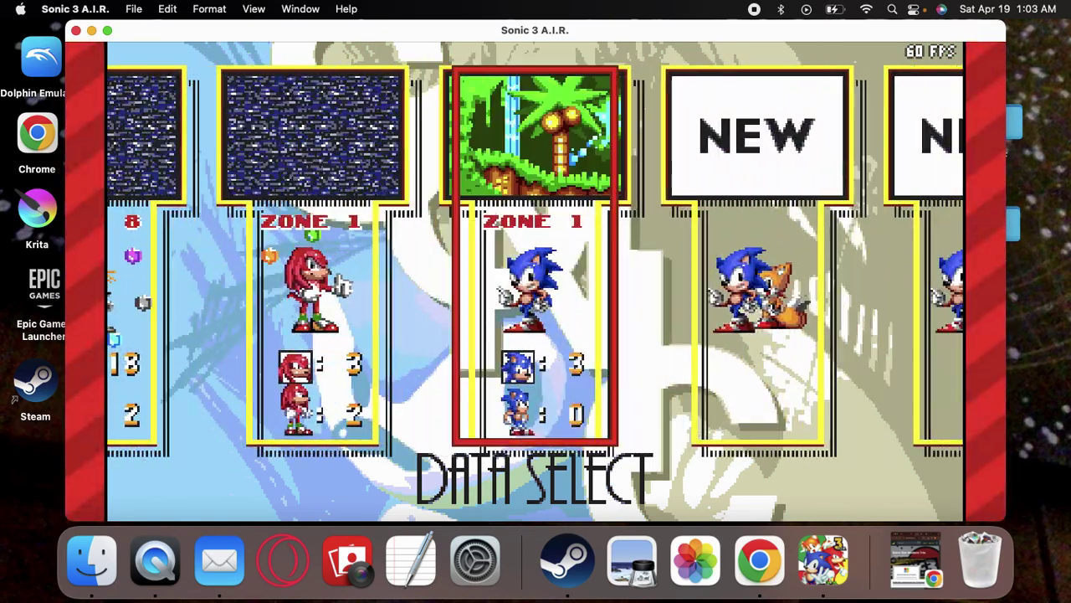
{"action": "key", "text": "Return"}
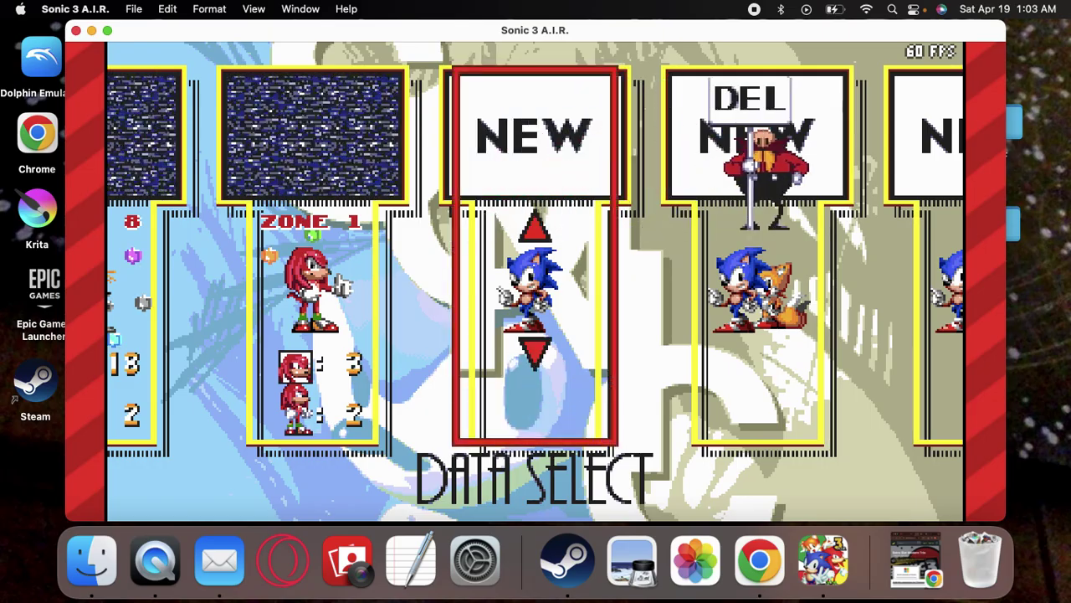
{"action": "key", "text": "Right"}
Start a new game on an empty slot with Shadow selected as the character.
{"action": "key", "text": "Left"}
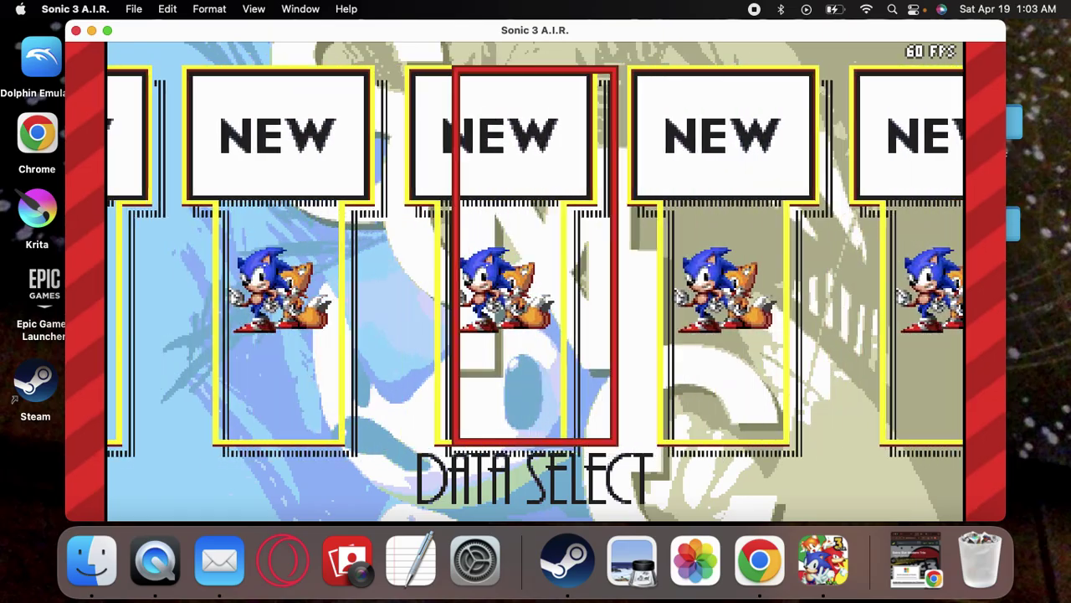
{"action": "key", "text": "Left"}
{"action": "key", "text": "Down"}
{"action": "key", "text": "Down"}
{"action": "key", "text": "Down"}
{"action": "key", "text": "Down"}
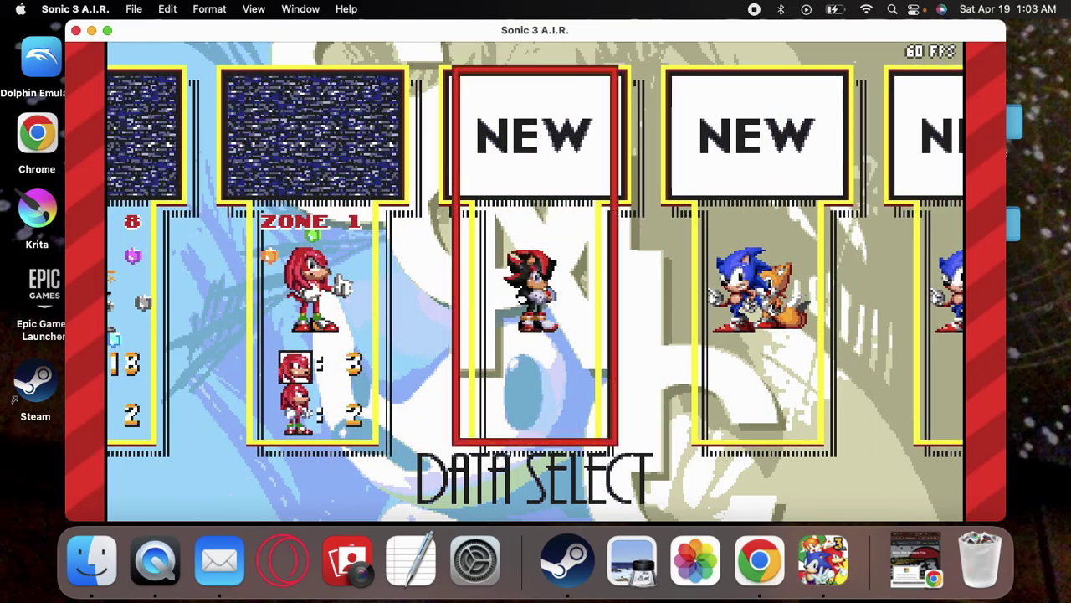
{"action": "key", "text": "Down"}
{"action": "key", "text": "Down"}
{"action": "key", "text": "Up"}
{"action": "key", "text": "Up"}
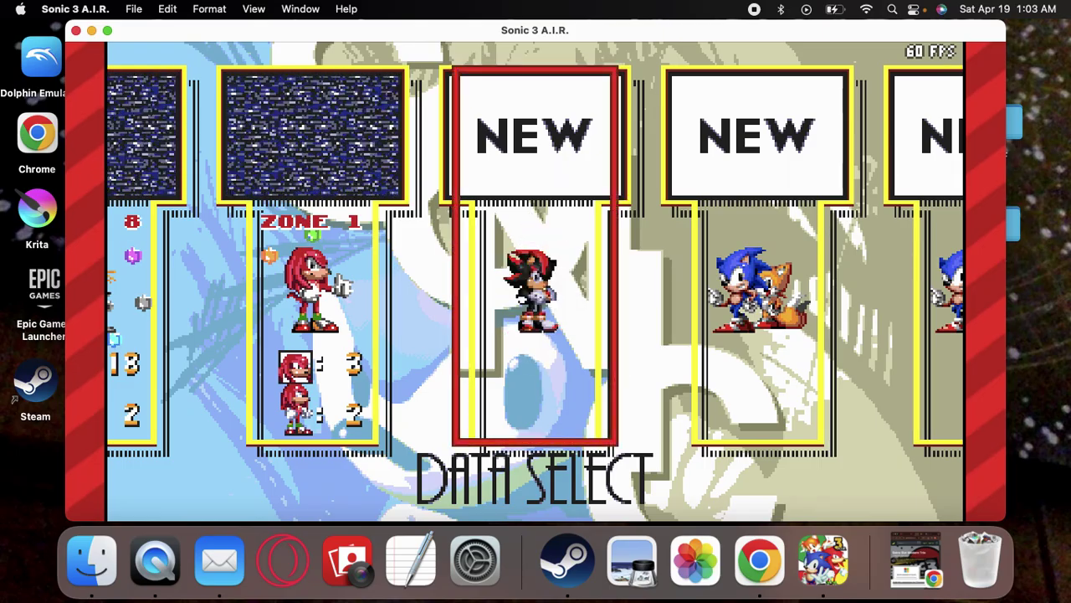
{"action": "key", "text": "Return"}
{"action": "key", "text": "Return"}
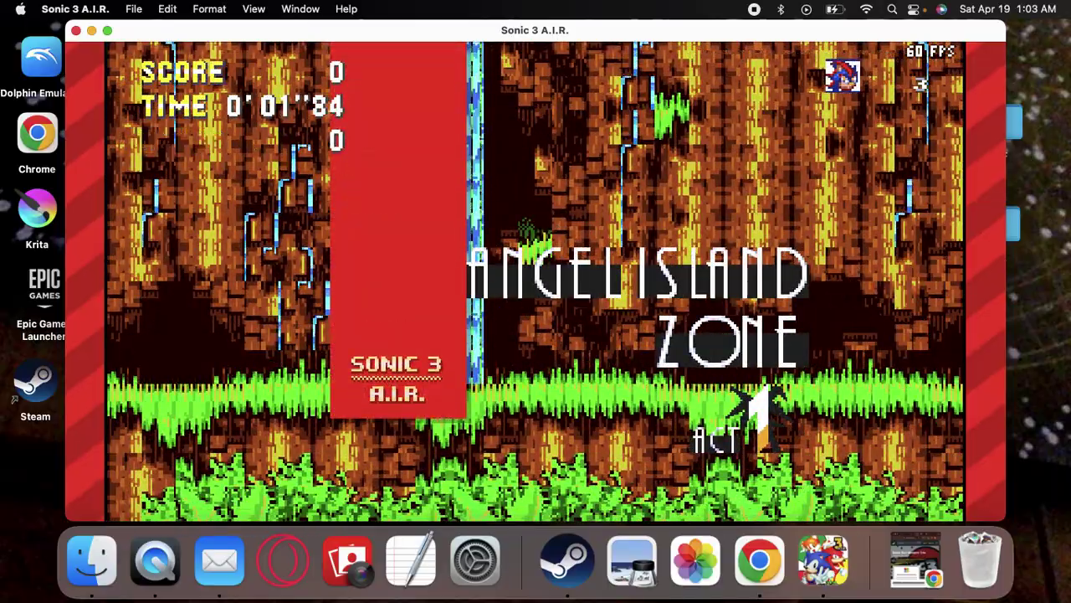
Run, jump and move back briefly at the start of Angel Island Zone Act 1.
{"action": "key", "text": "Right"}
{"action": "key", "text": "a"}
{"action": "key", "text": "Left"}
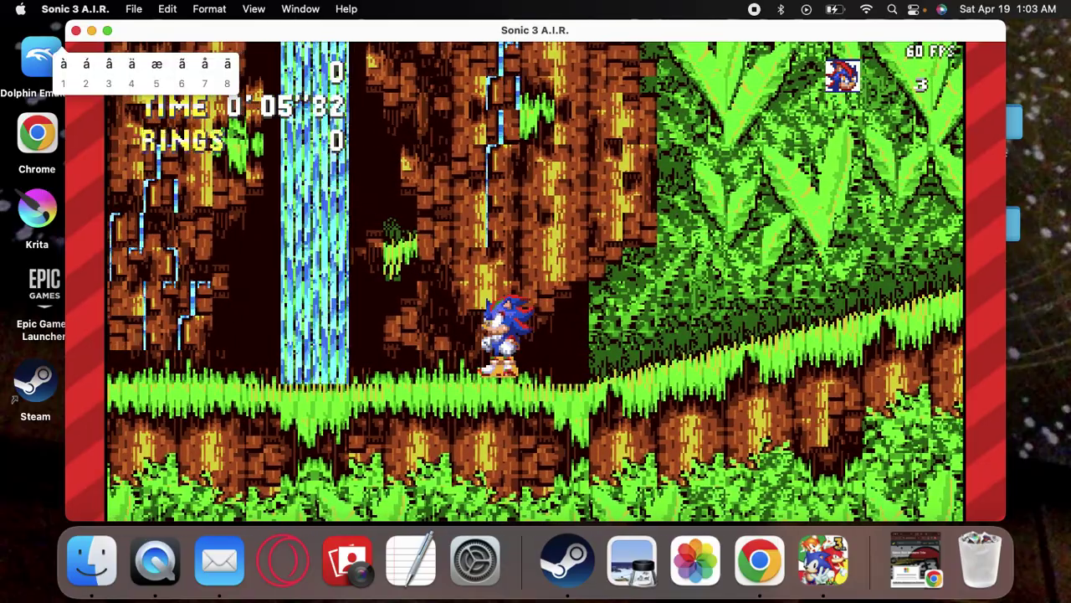
Pause and exit the game, confirming the return to the title menu.
{"action": "key", "text": "Return"}
{"action": "key", "text": "Up"}
{"action": "key", "text": "Return"}
{"action": "key", "text": "Down"}
{"action": "key", "text": "Return"}
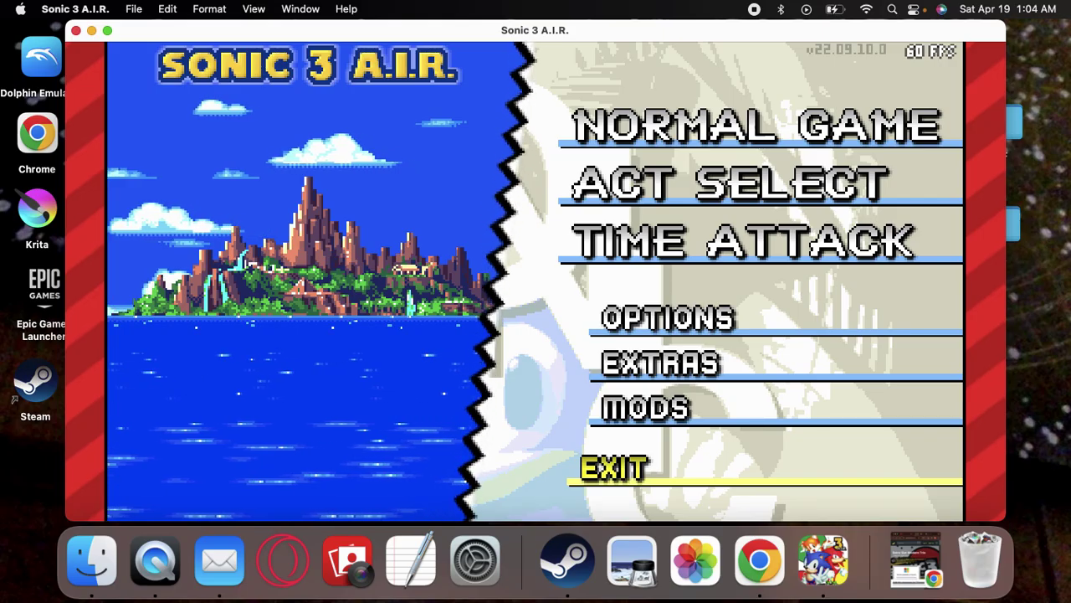
Choose Normal Game and start a fresh game as Sonic from an empty NEW save slot.
{"action": "key", "text": "Return"}
{"action": "key", "text": "Right"}
{"action": "key", "text": "Right"}
{"action": "key", "text": "Right"}
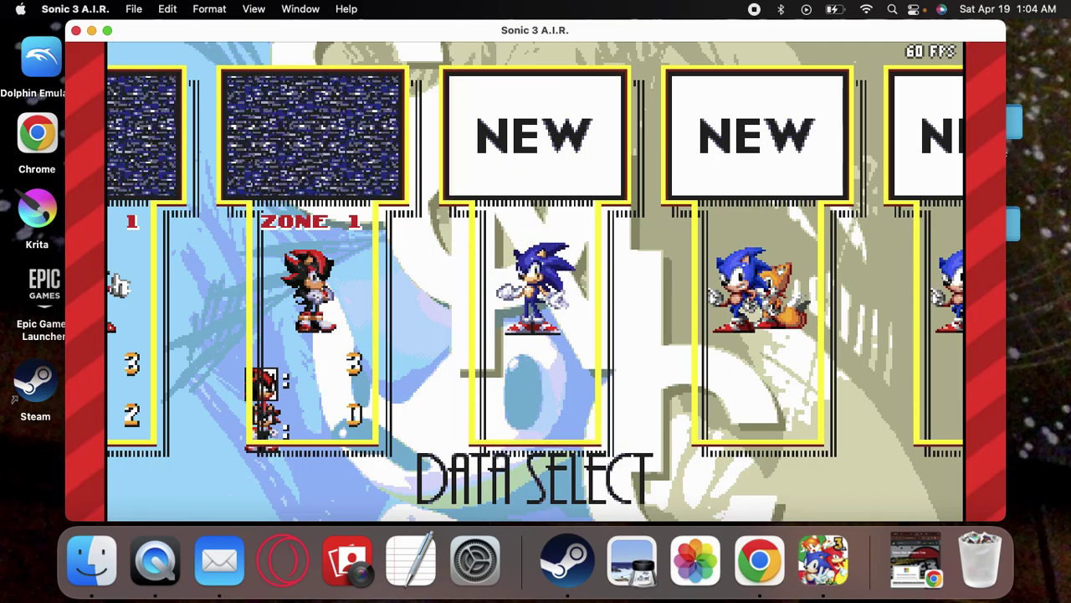
{"action": "key", "text": "Return"}
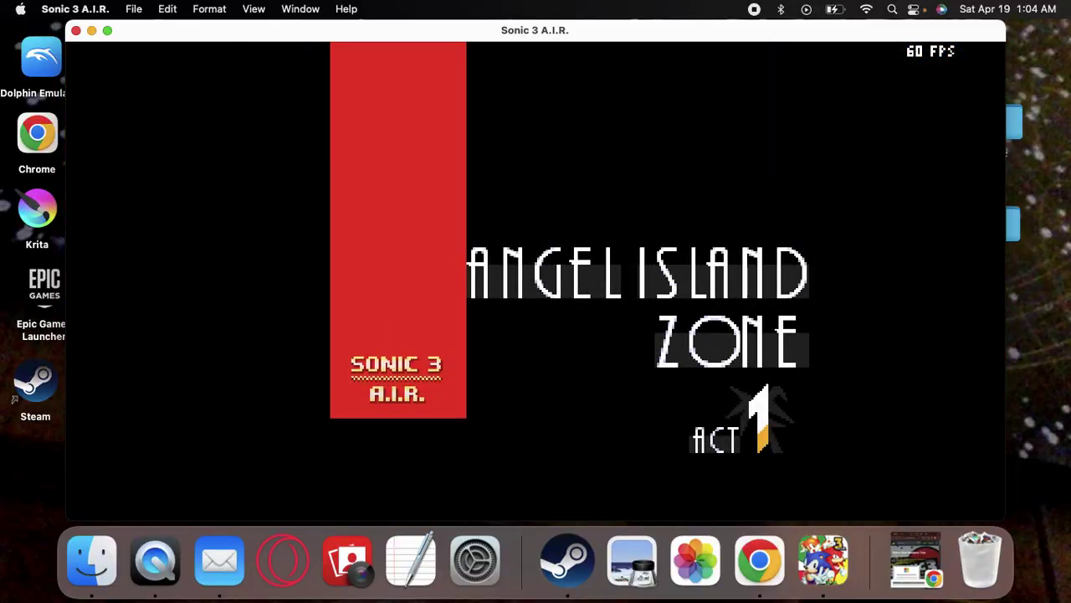
Run and jump right through Angel Island Act 1 collecting 11 rings, then pause.
{"action": "key", "text": "Right"}
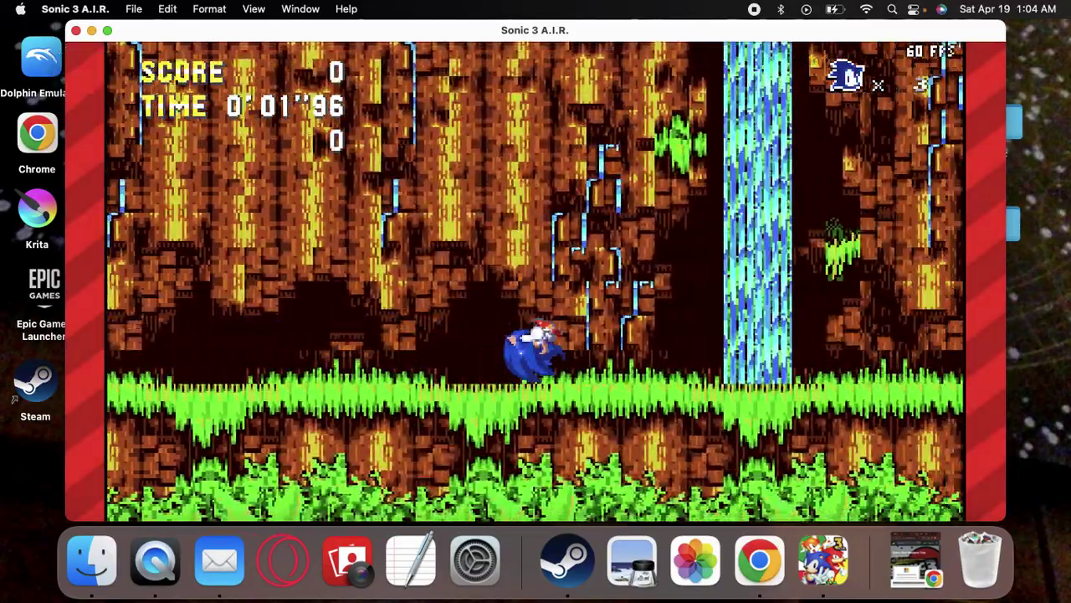
{"action": "key", "text": "Right"}
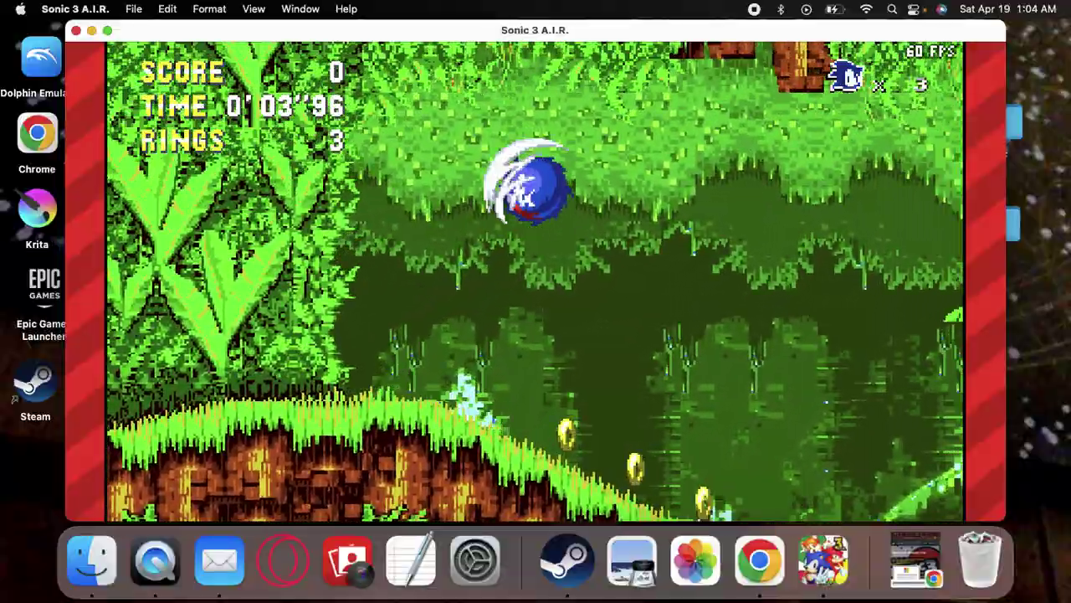
{"action": "key", "text": "Right"}
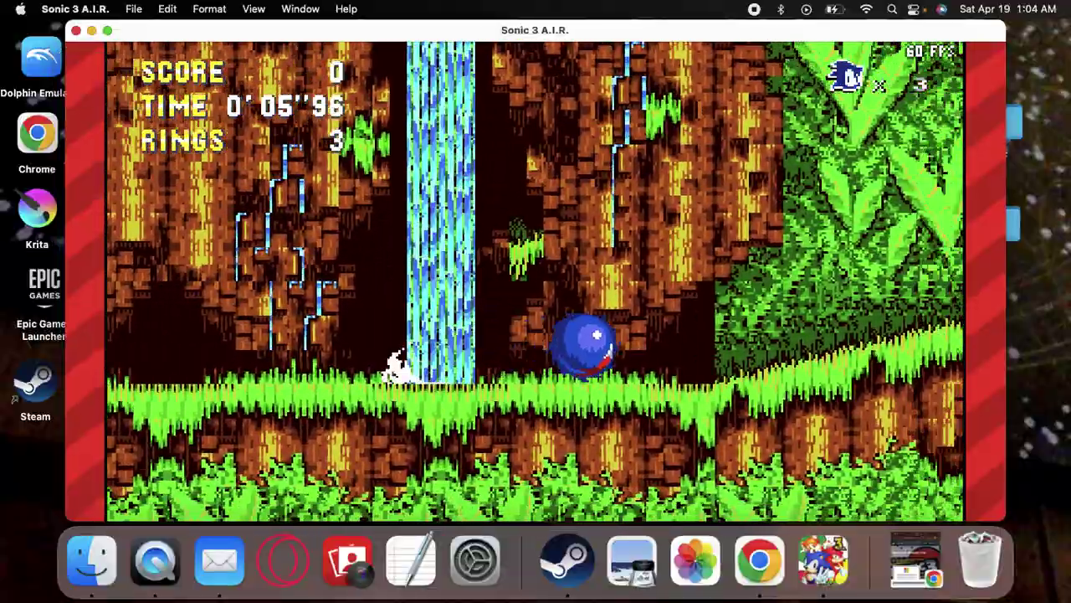
{"action": "key", "text": "Right"}
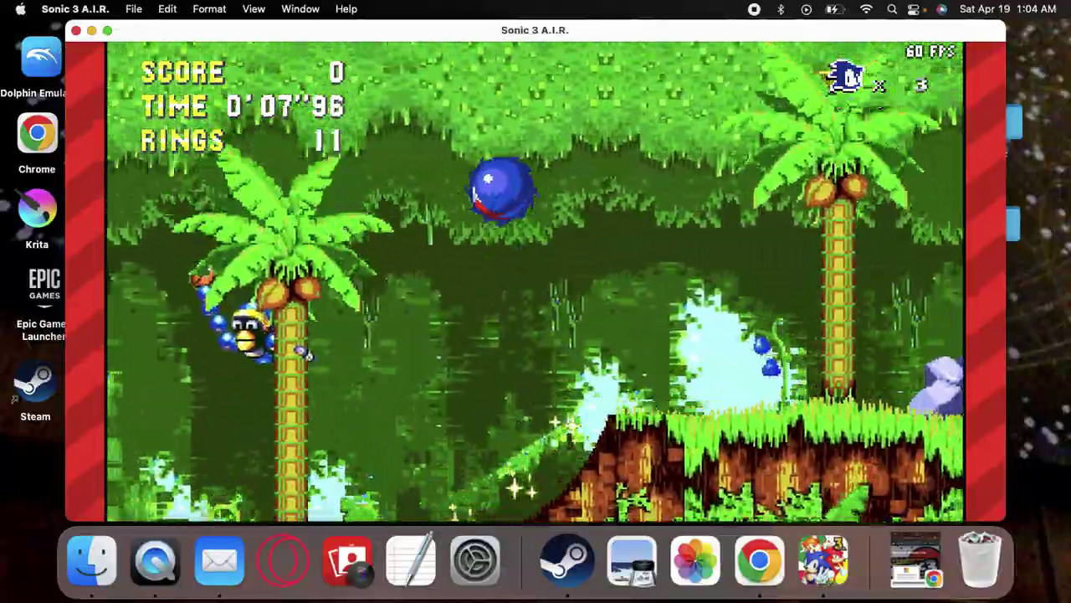
{"action": "key", "text": "a"}
{"action": "key", "text": "Right"}
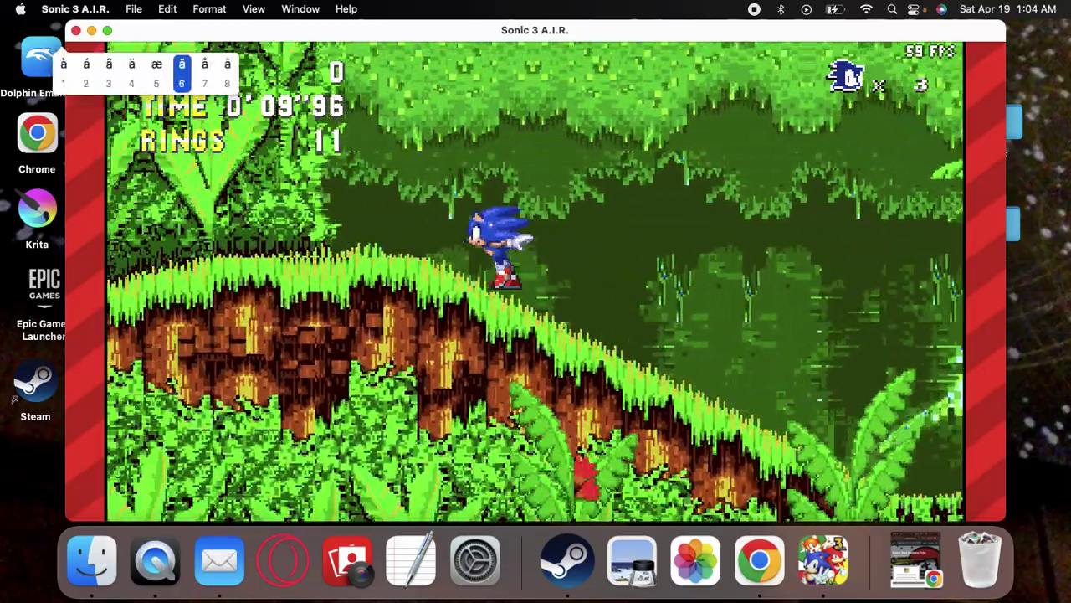
{"action": "key", "text": "Right"}
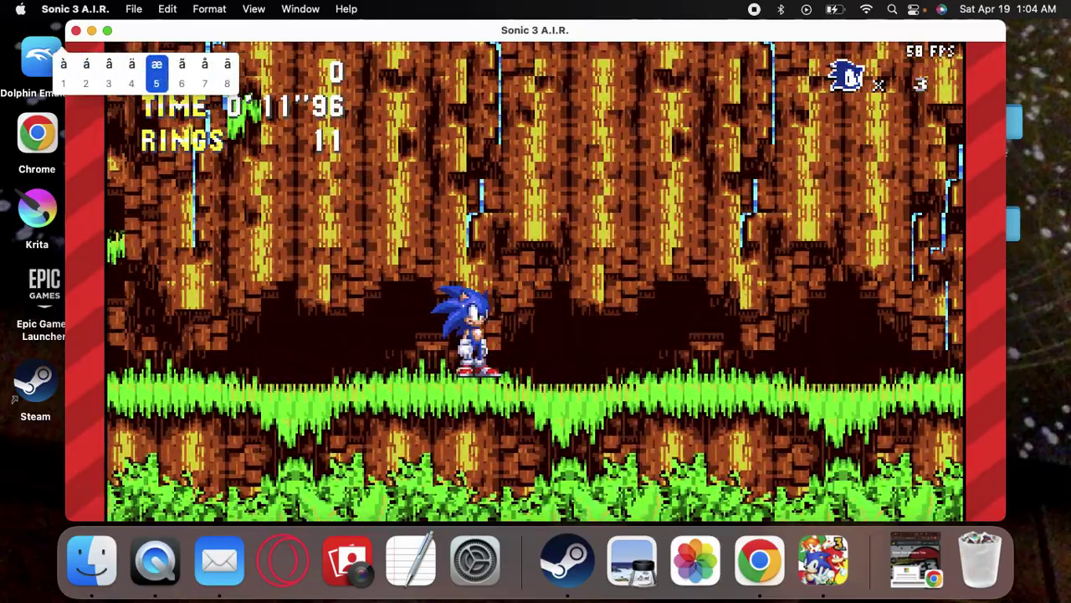
{"action": "key", "text": "Escape"}
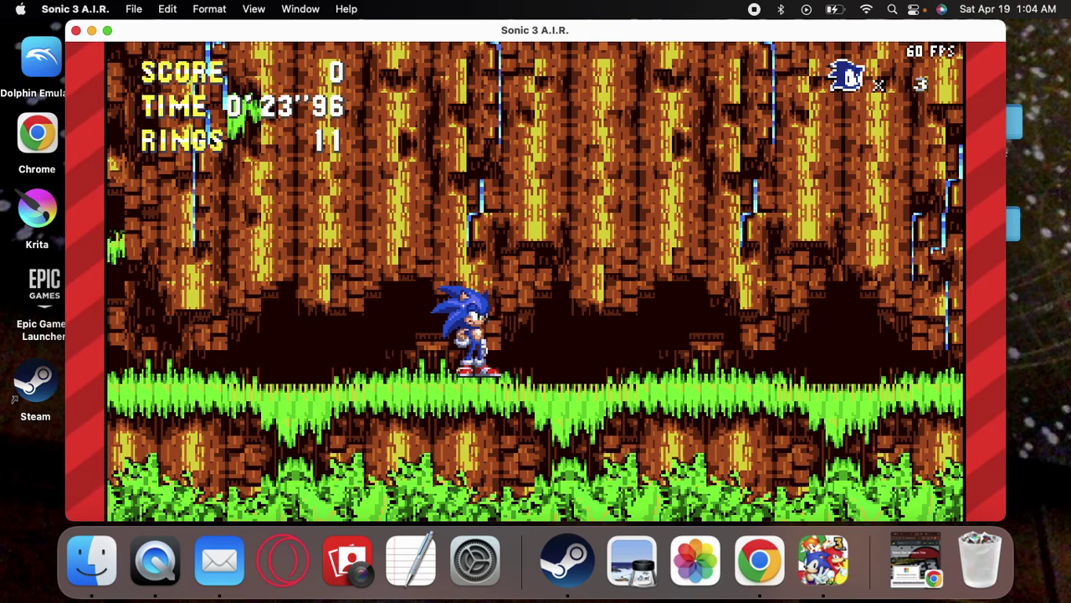
Exit the Angel Island run from the pause menu and confirm returning to the title.
{"action": "key", "text": "Return"}
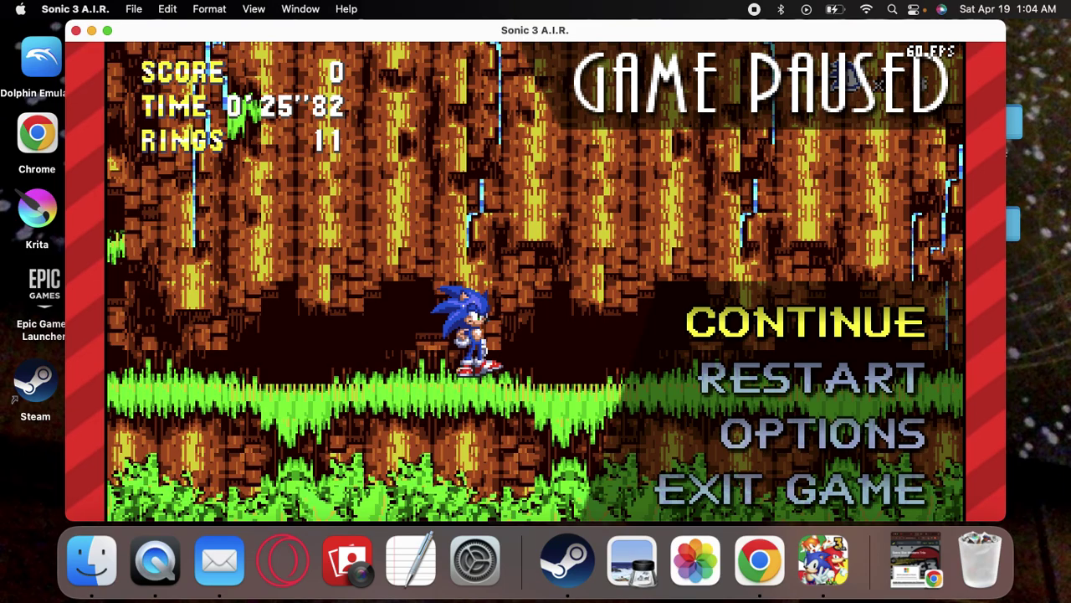
{"action": "key", "text": "Down"}
{"action": "key", "text": "Down"}
{"action": "key", "text": "Down"}
{"action": "key", "text": "Return"}
{"action": "key", "text": "Down"}
{"action": "key", "text": "Return"}
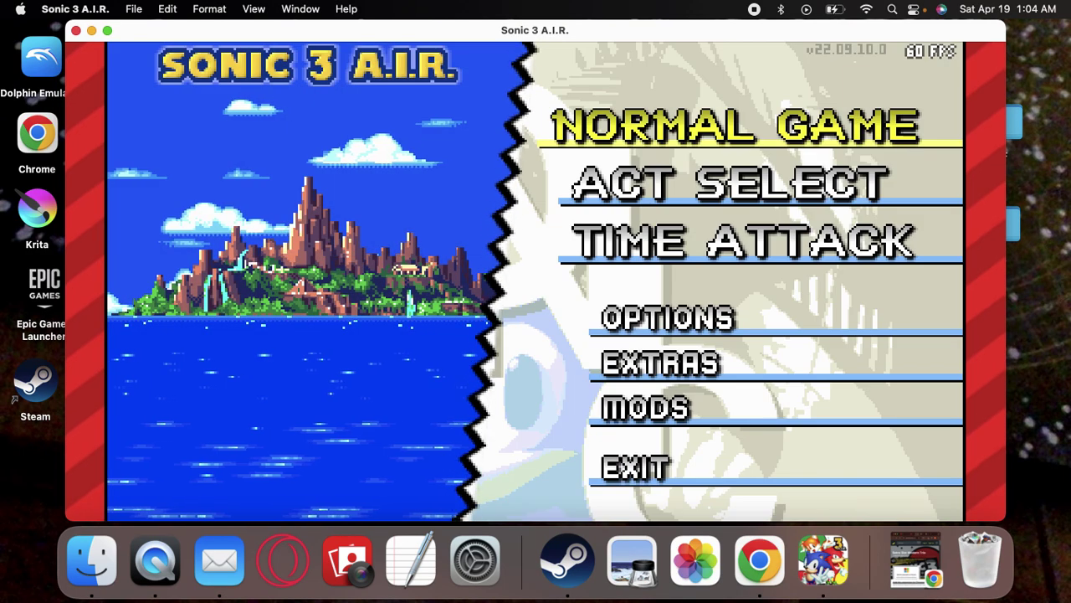
Check the Mods list shows all nine mods active, then go back to the title menu.
{"action": "key", "text": "Up"}
{"action": "key", "text": "Up"}
{"action": "key", "text": "Return"}
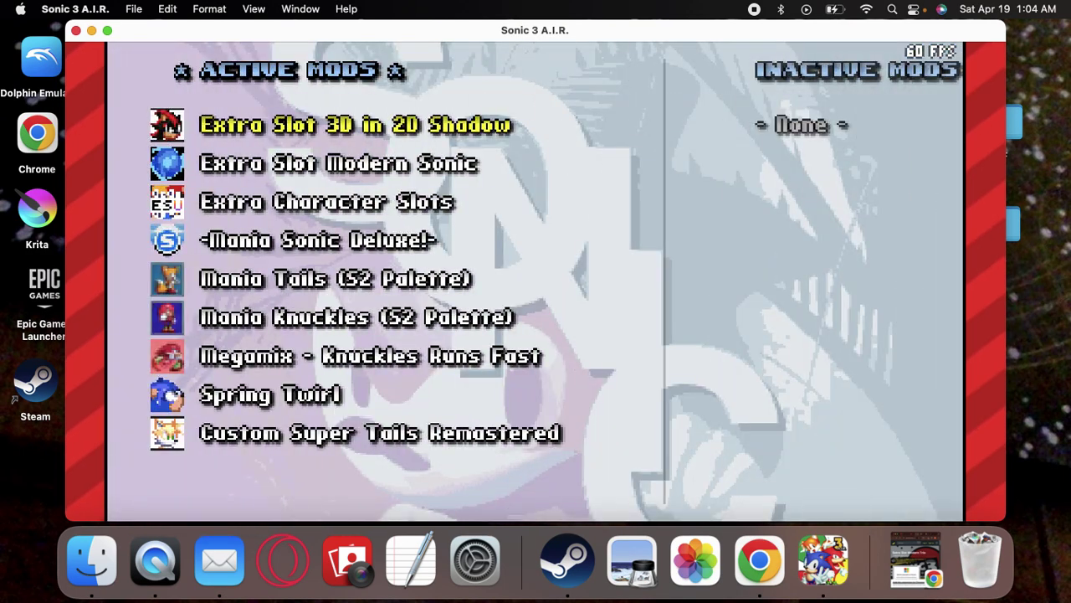
{"action": "key", "text": "Escape"}
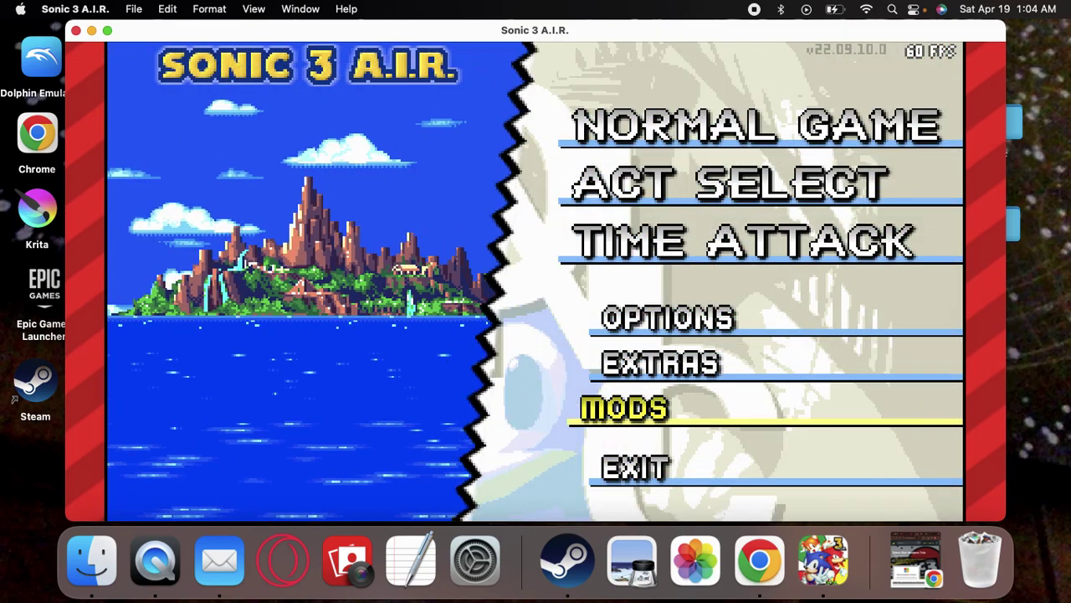